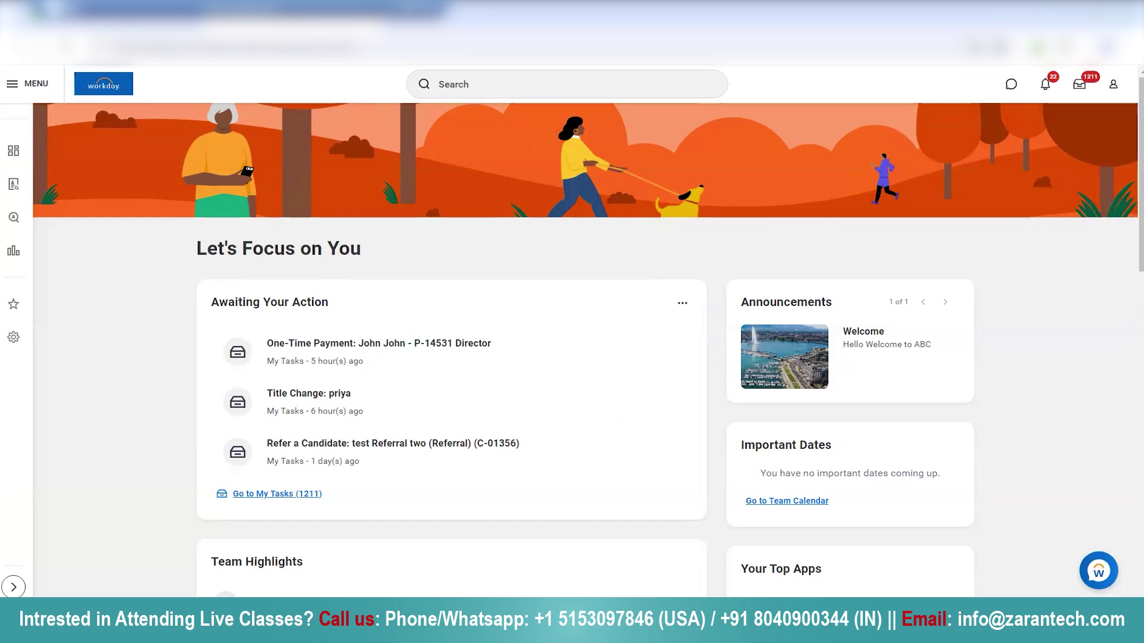
- Open the account menu from the profile icon at the top right of the home page
left_click(1114, 85)
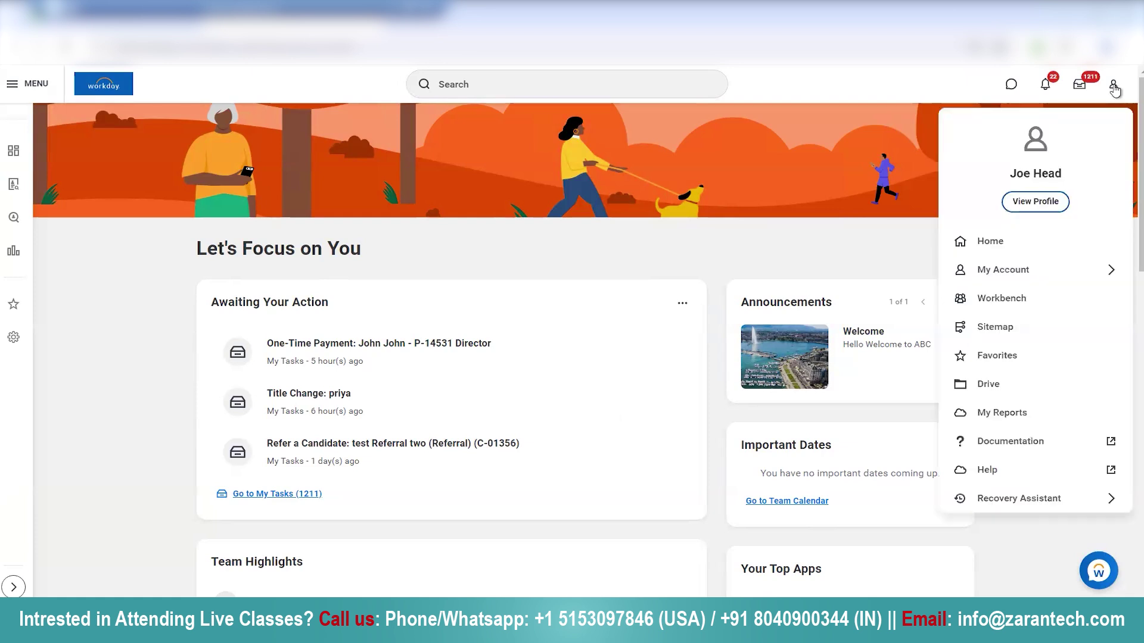
- Open your own profile's Summary page from the account menu
left_click(1041, 202)
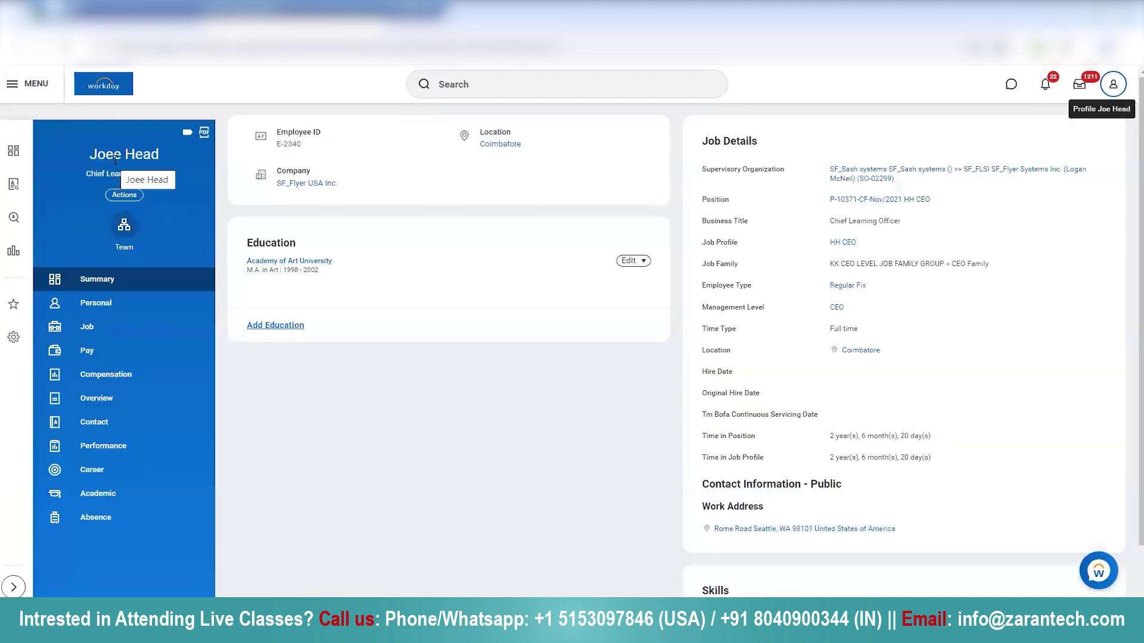
- Go to the Personal section and start editing the worker's legal name
left_click(96, 304)
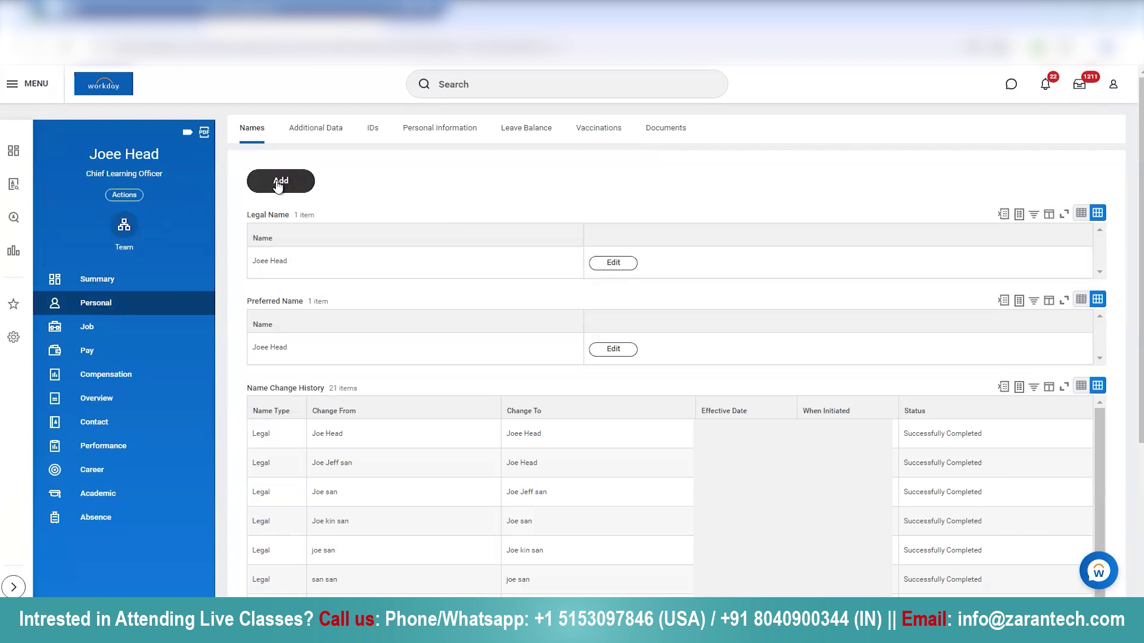
left_click(614, 266)
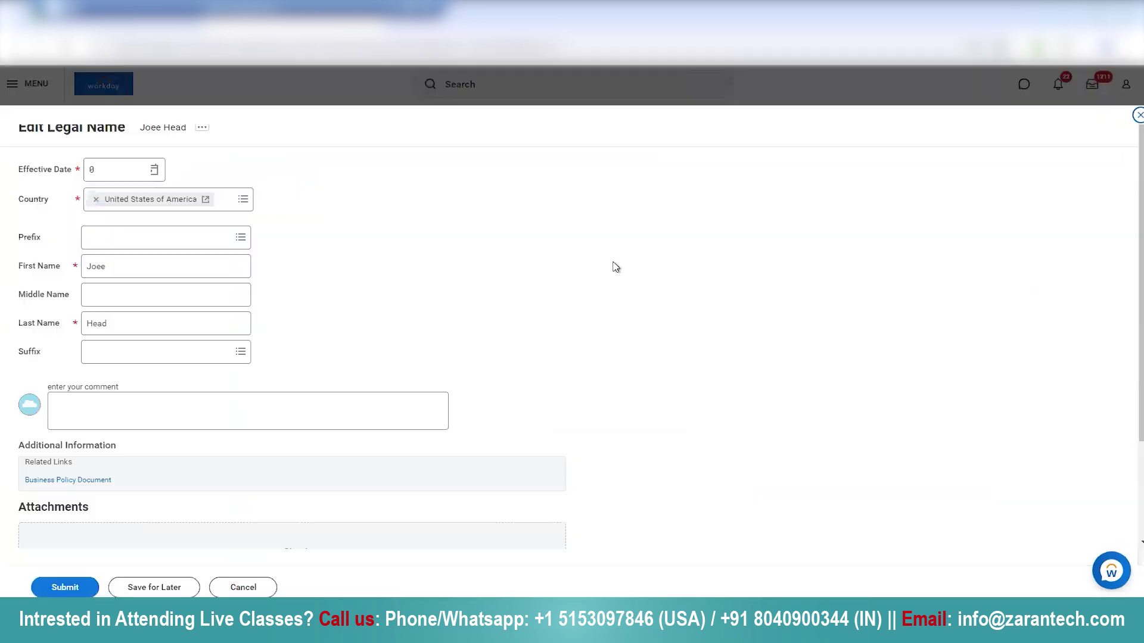
- Correct the misspelled first name, submit the legal name change, and open its details
left_click(176, 269)
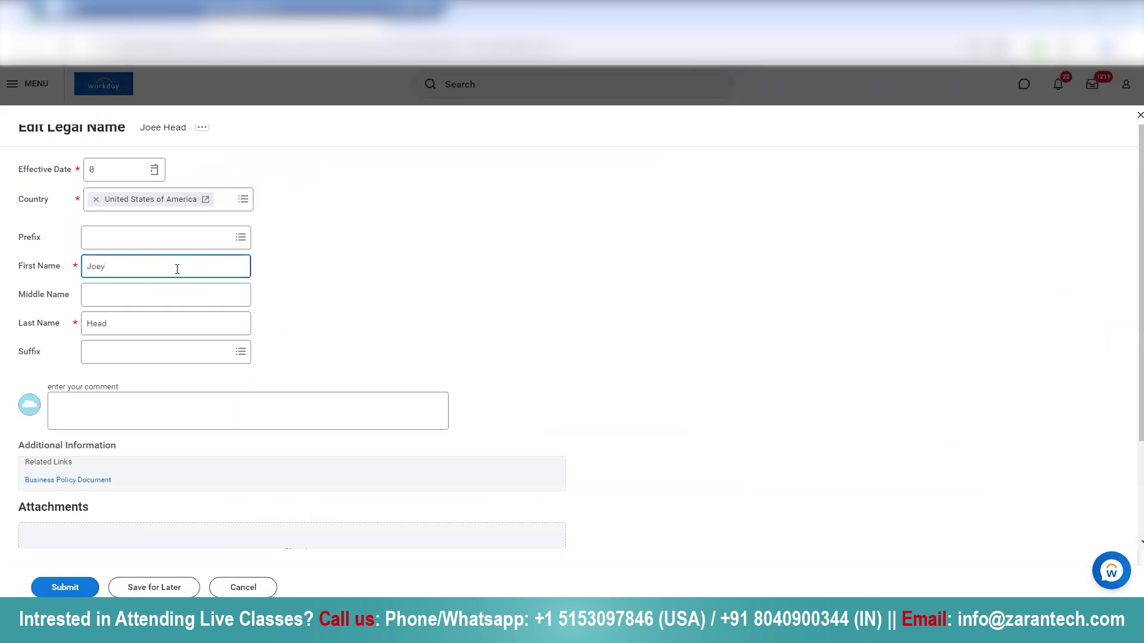
left_click(65, 588)
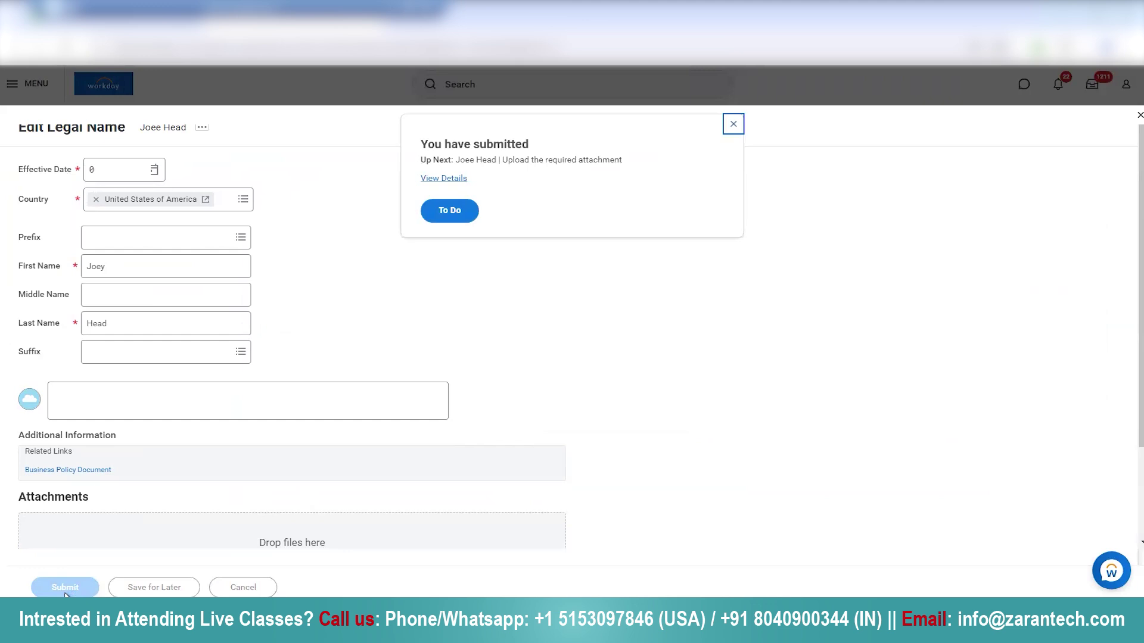
left_click(441, 180)
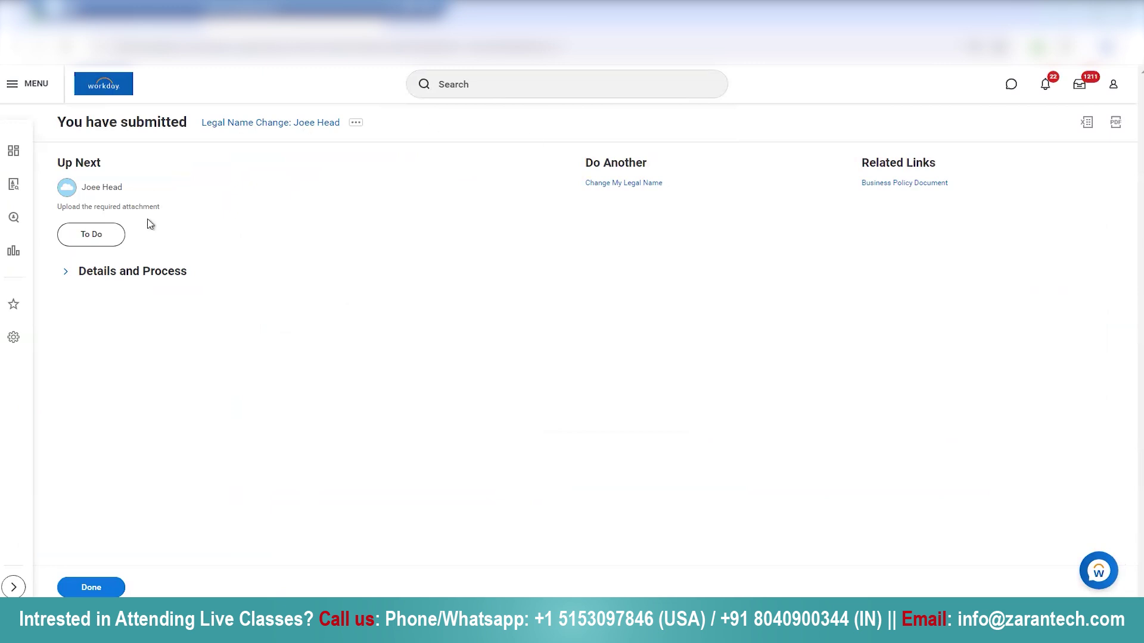
- Open the pending upload-attachment to-do and then the My Tasks list
left_click(90, 233)
left_click(1080, 85)
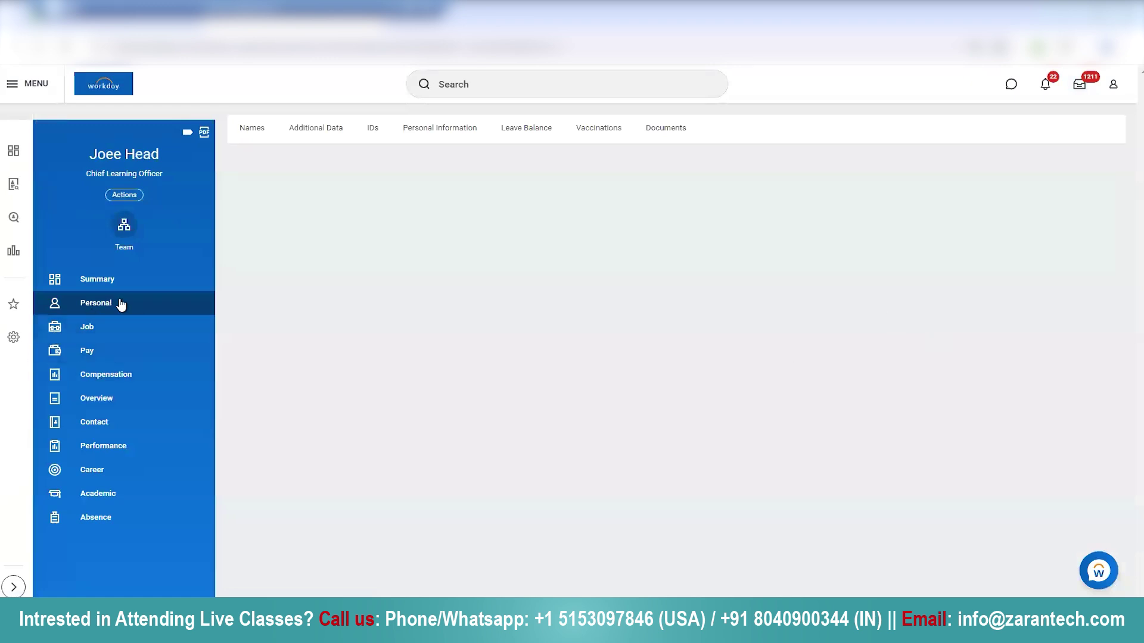
- Start a new worker document from the Documents tab and attach the file test.txt
left_click(656, 130)
left_click(668, 130)
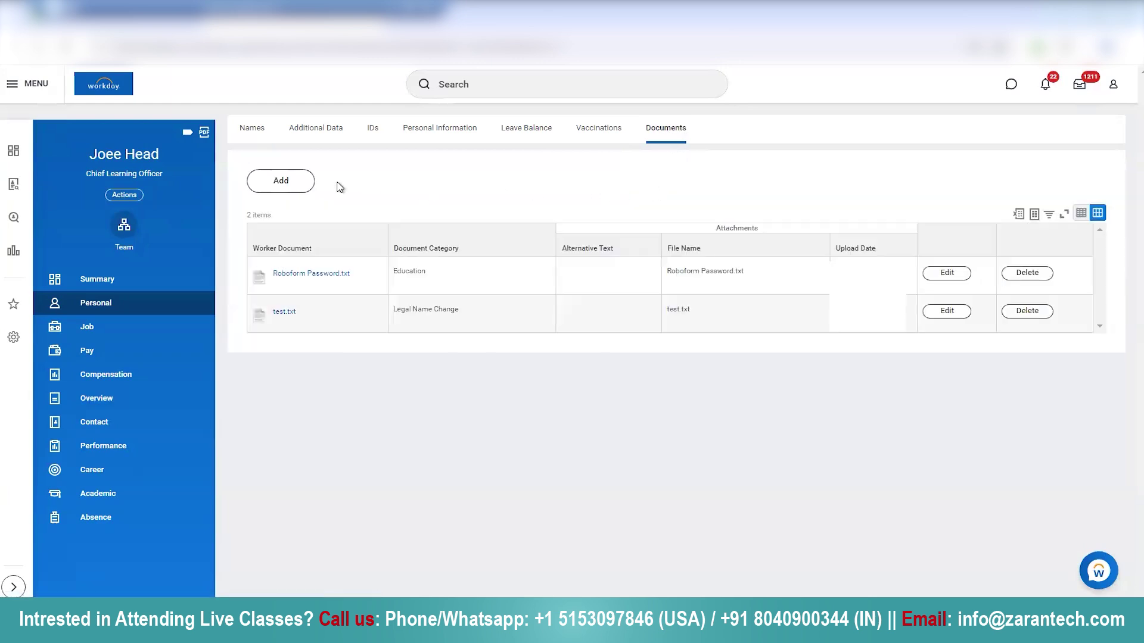
left_click(280, 184)
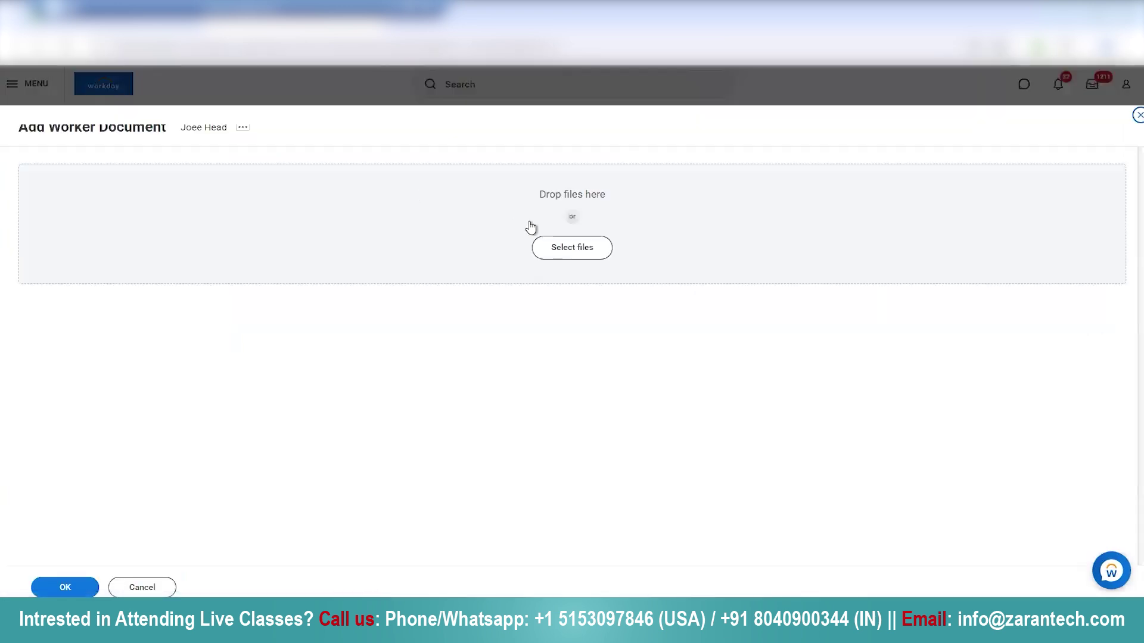
left_click(569, 248)
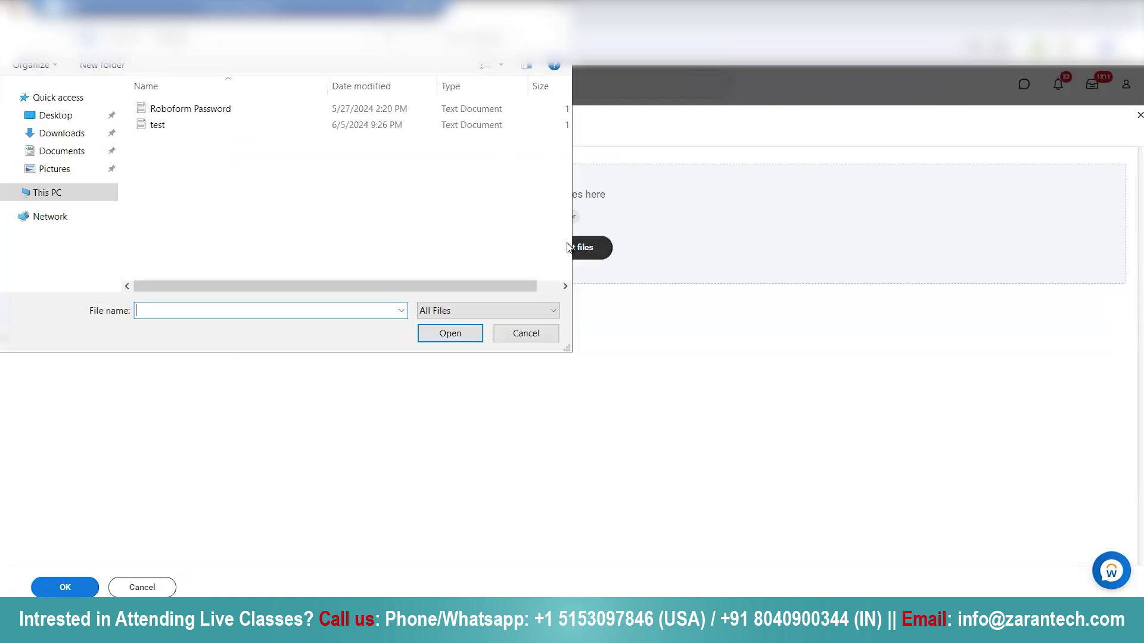
left_click(157, 125)
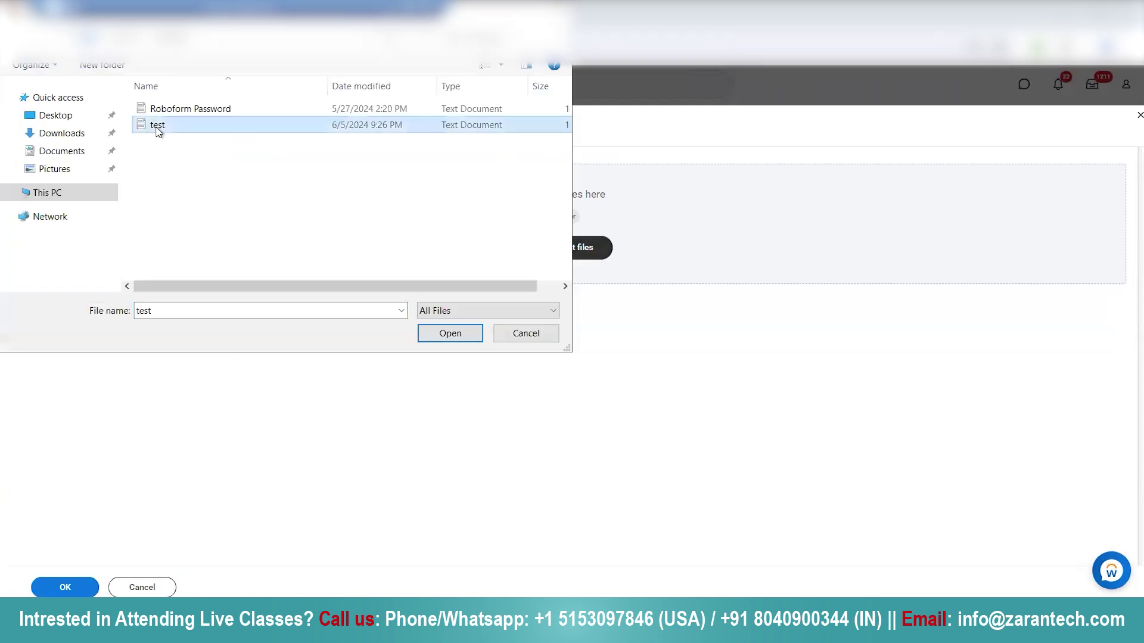
left_click(448, 333)
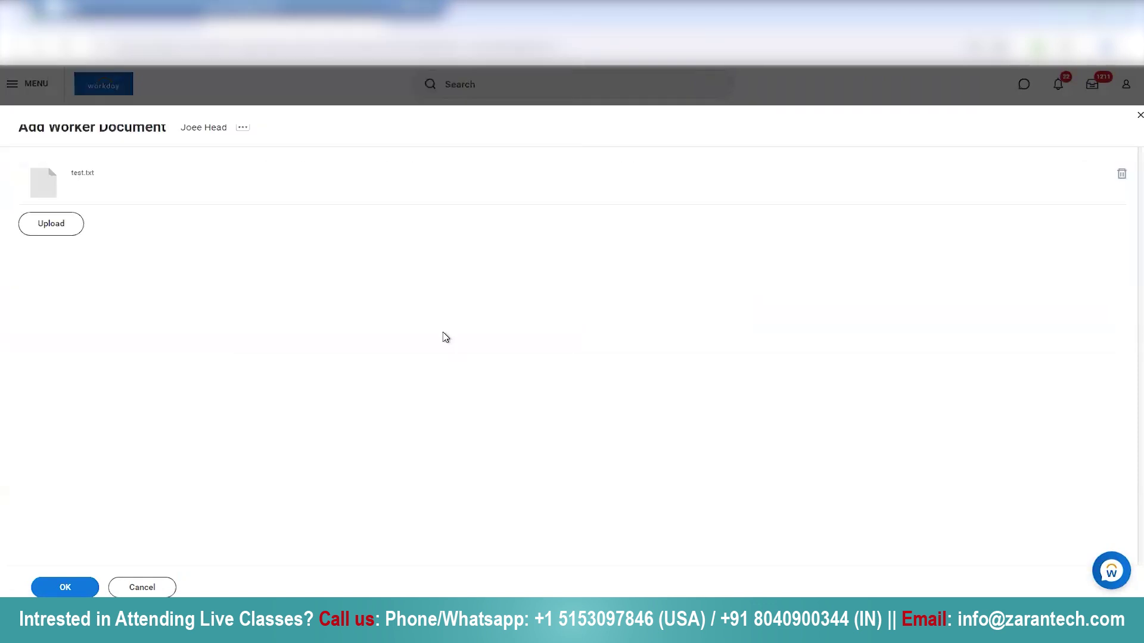
- Upload test.txt under category Legal Name Change with the comment 'name chanfge document'
left_click(81, 590)
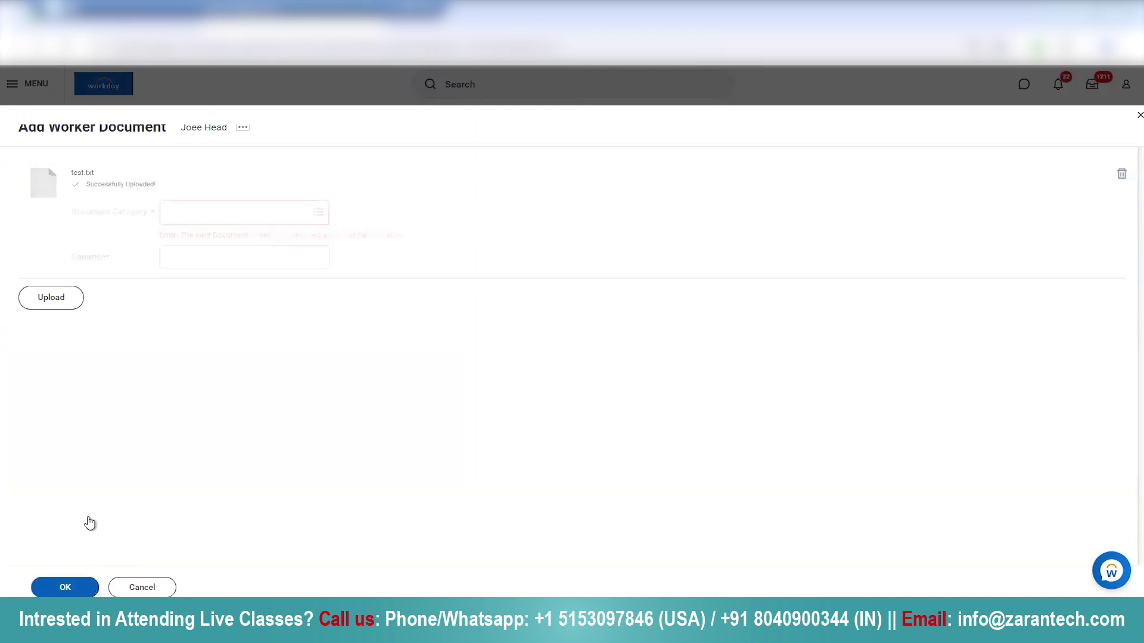
left_click(318, 214)
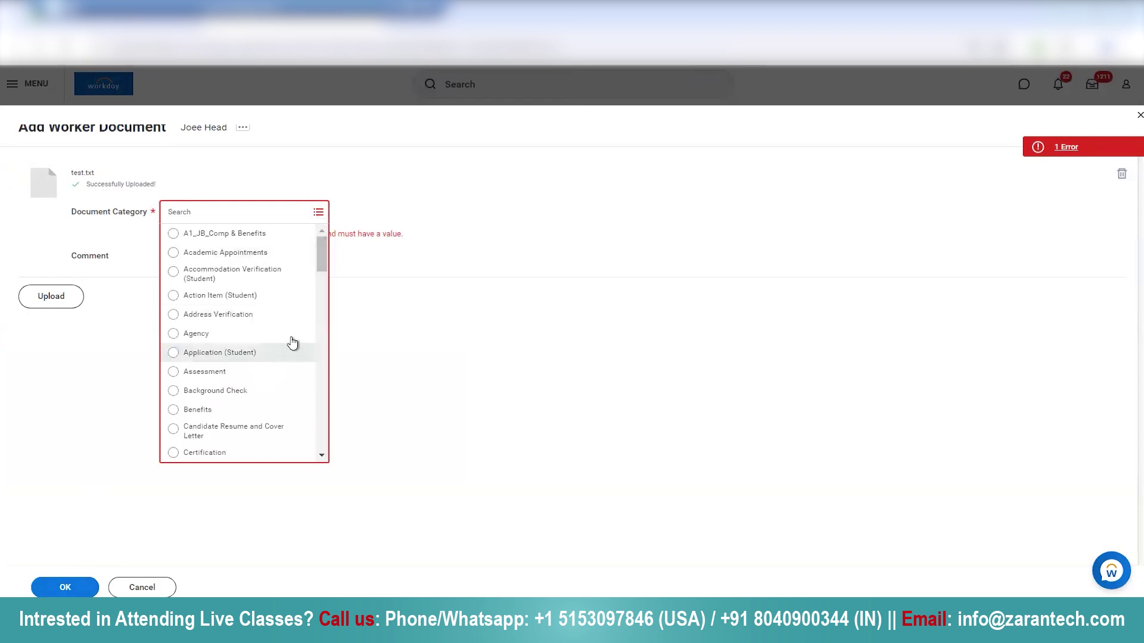
left_click_drag(325, 273, 326, 321)
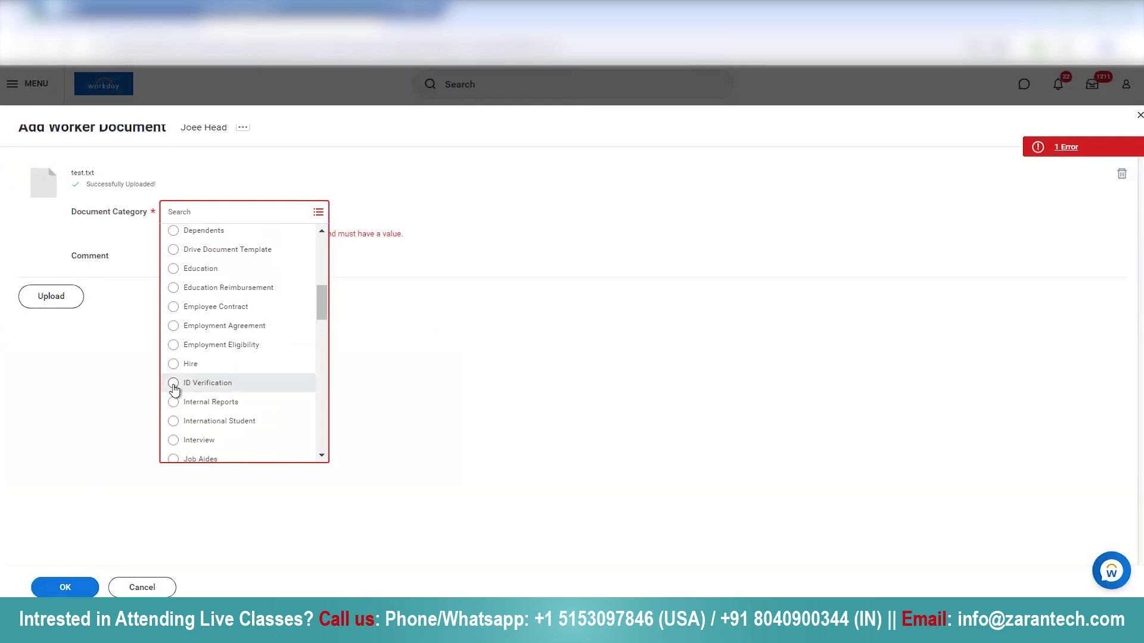
scroll(174, 390, "down", 2)
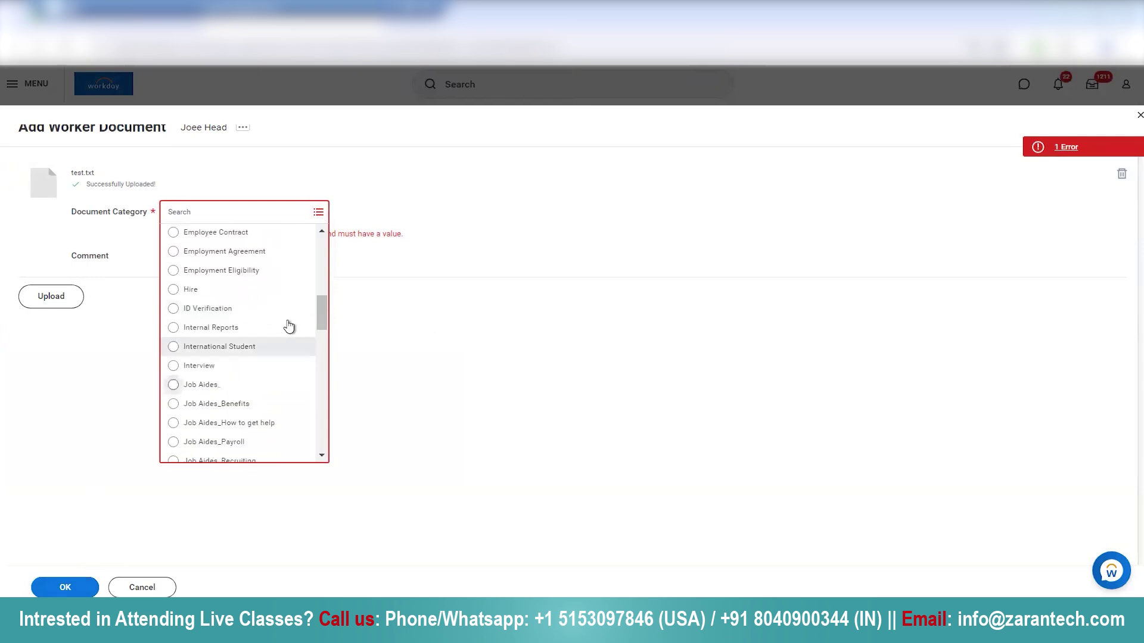
left_click_drag(322, 309, 321, 348)
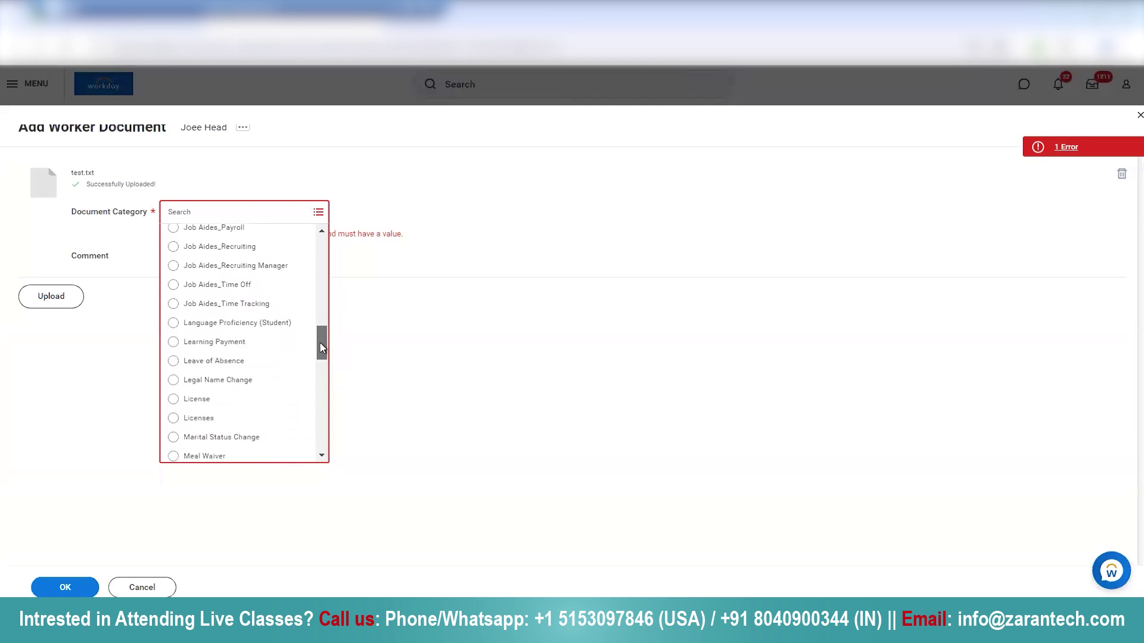
left_click(176, 382)
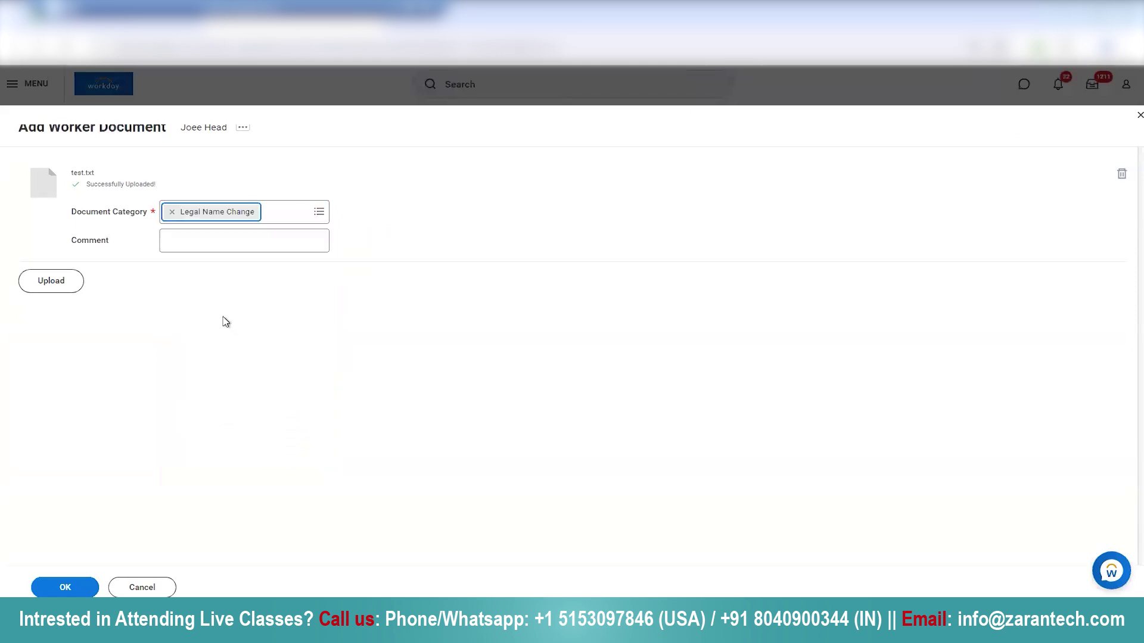
left_click(195, 242)
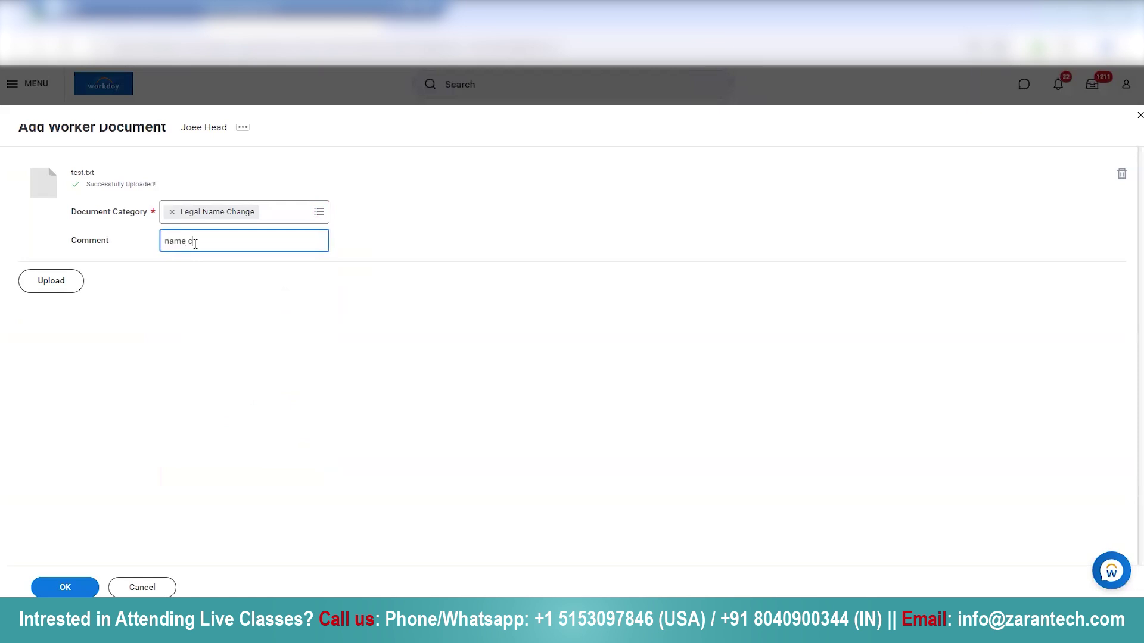
type("document")
- Save the new worker document and finish the add-document task
left_click(72, 588)
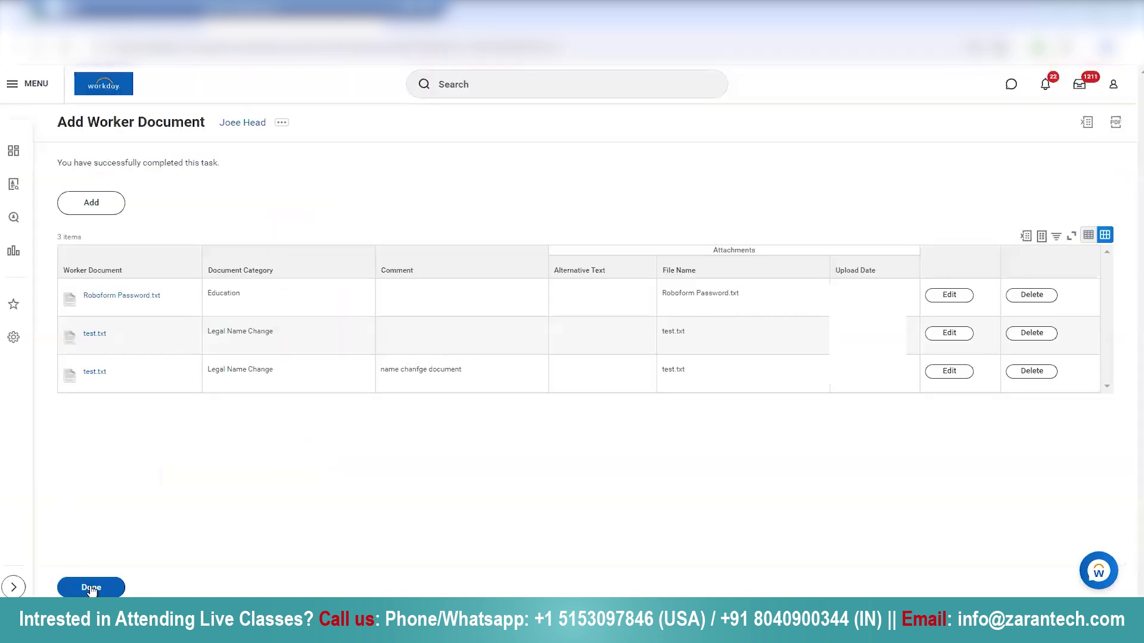
left_click(101, 589)
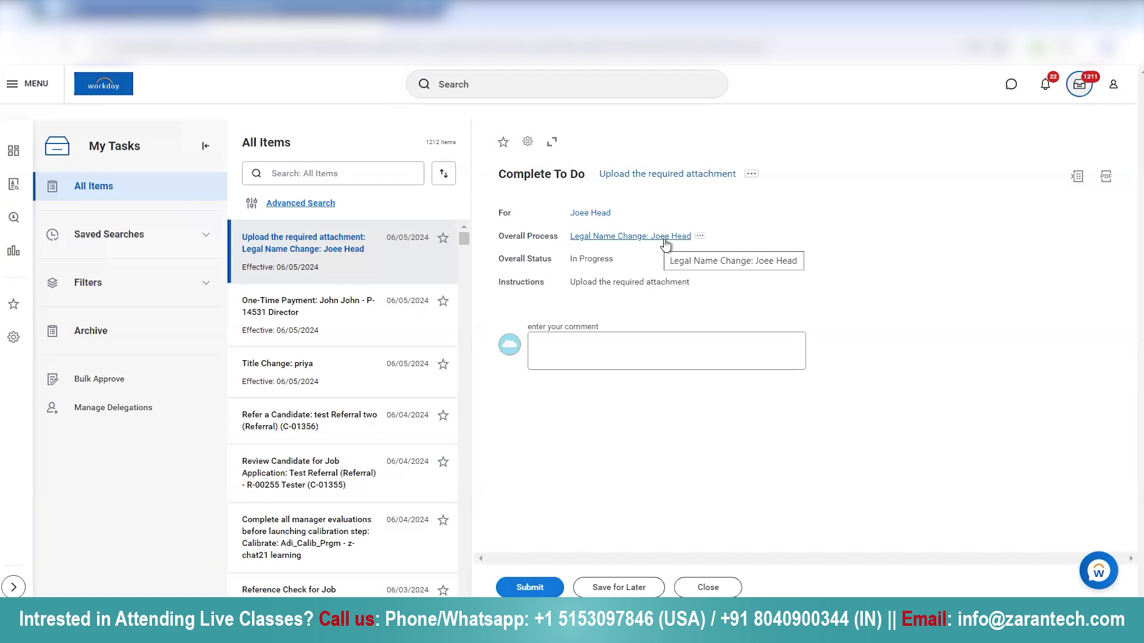
- Submit the Complete To Do task to mark the upload-attachment to-do complete
left_click(533, 589)
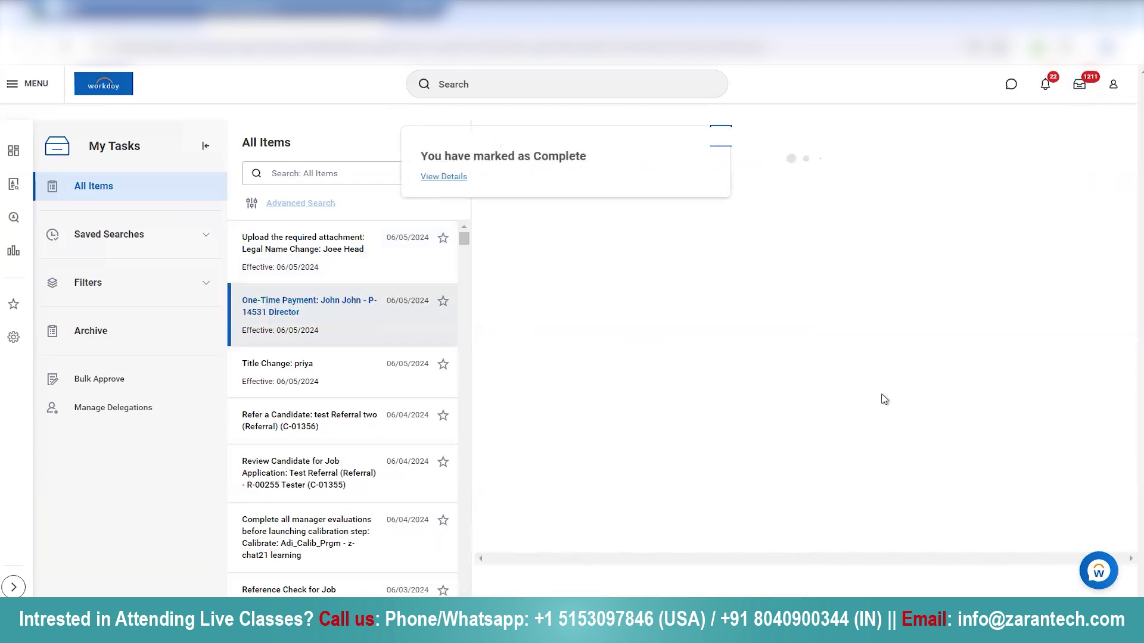
- Close the completion summary and reopen your own profile to verify the corrected first name
left_click(448, 176)
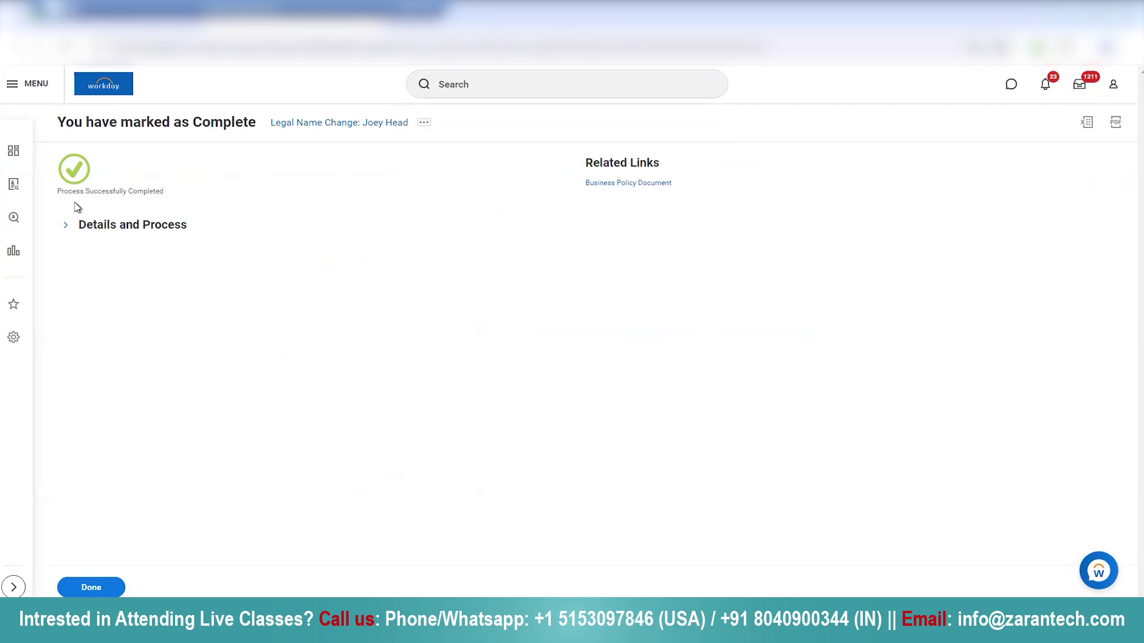
left_click(110, 588)
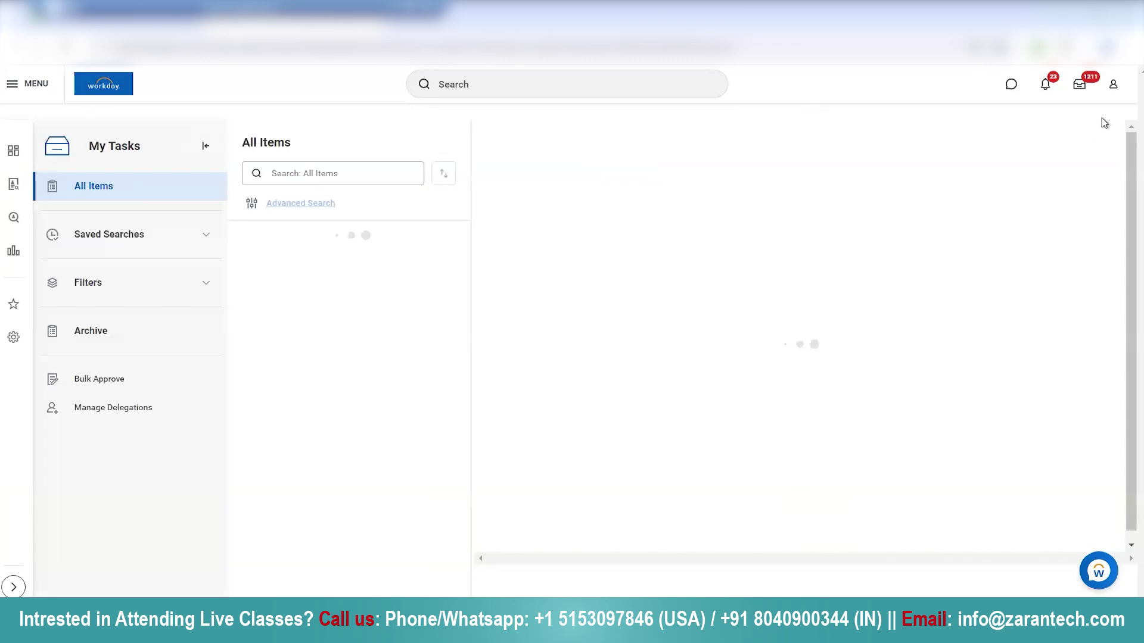
left_click(1113, 86)
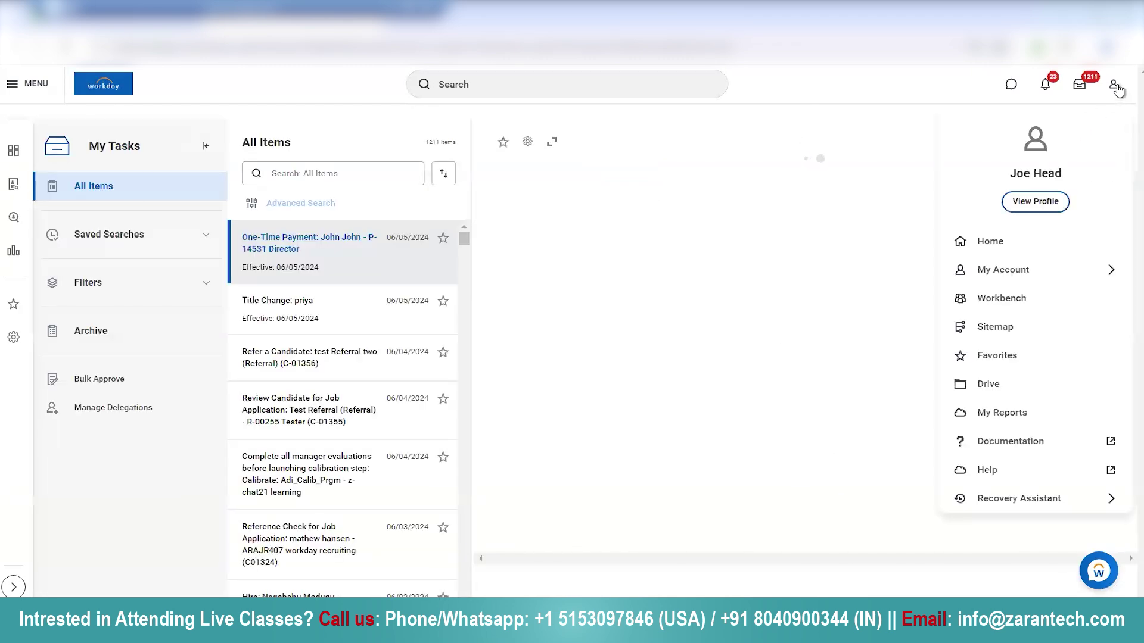
left_click(1034, 204)
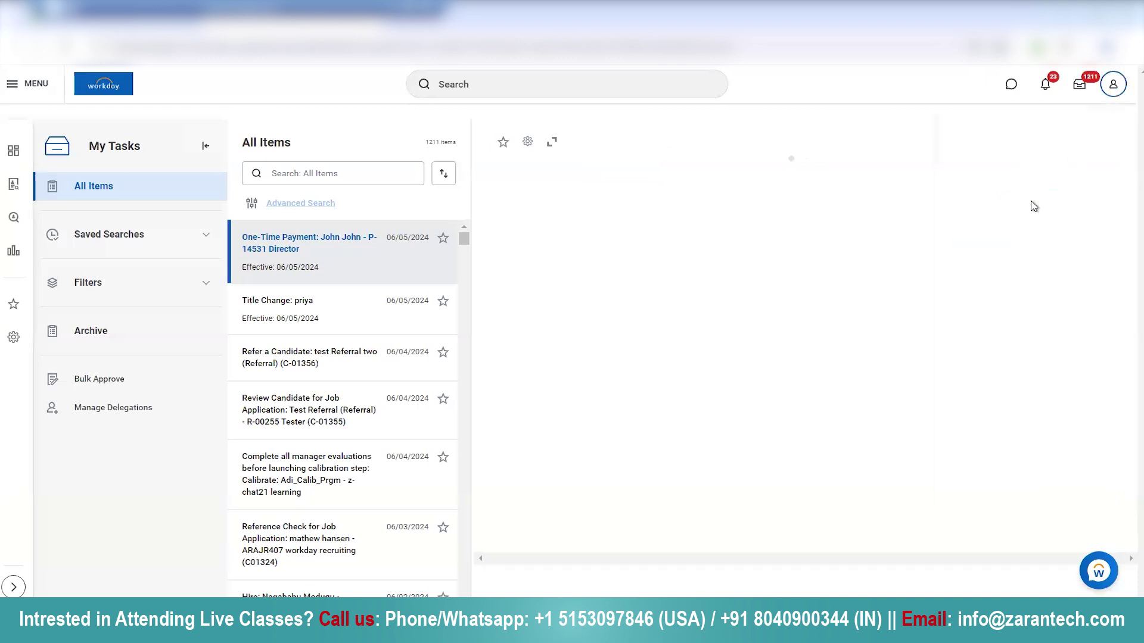